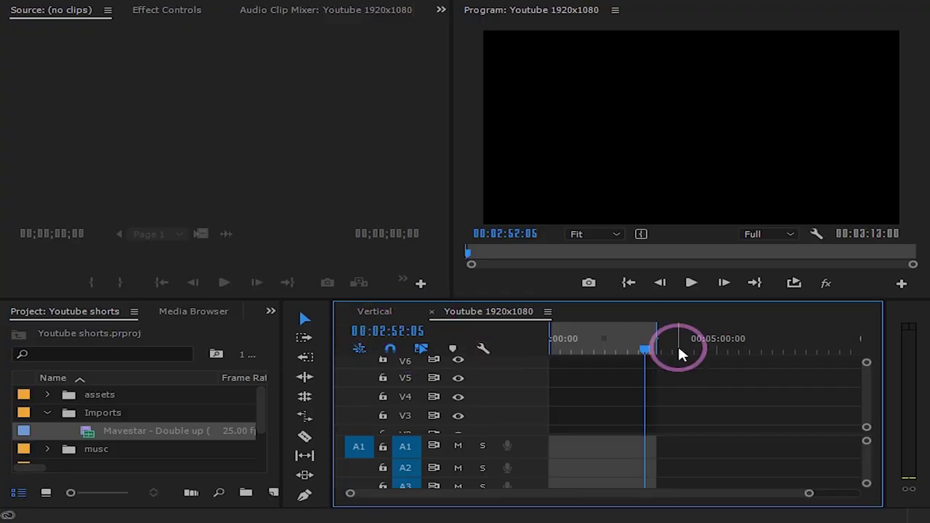
# Place the Mavestar clip in the sequence and export a still near two minutes as '33' to ig preview
pyautogui.moveTo(96, 431)
pyautogui.mouseDown()
pyautogui.moveTo(530, 453)
pyautogui.moveTo(540, 438)
pyautogui.mouseUp()
pyautogui.moveTo(716, 342); pyautogui.dragTo(728, 351)
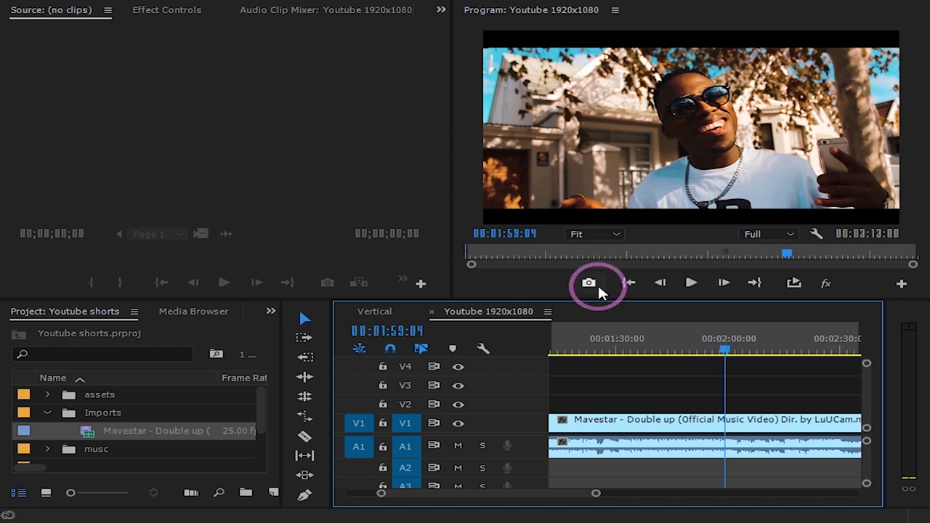
pyautogui.click(589, 282)
pyautogui.click(363, 287)
pyautogui.doubleClick(785, 261)
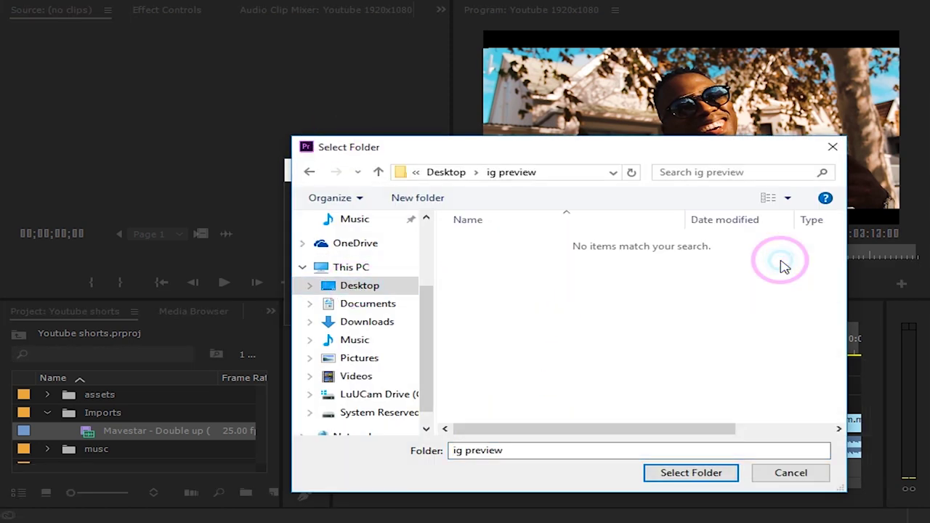
pyautogui.click(691, 472)
pyautogui.doubleClick(506, 201)
pyautogui.write('33')
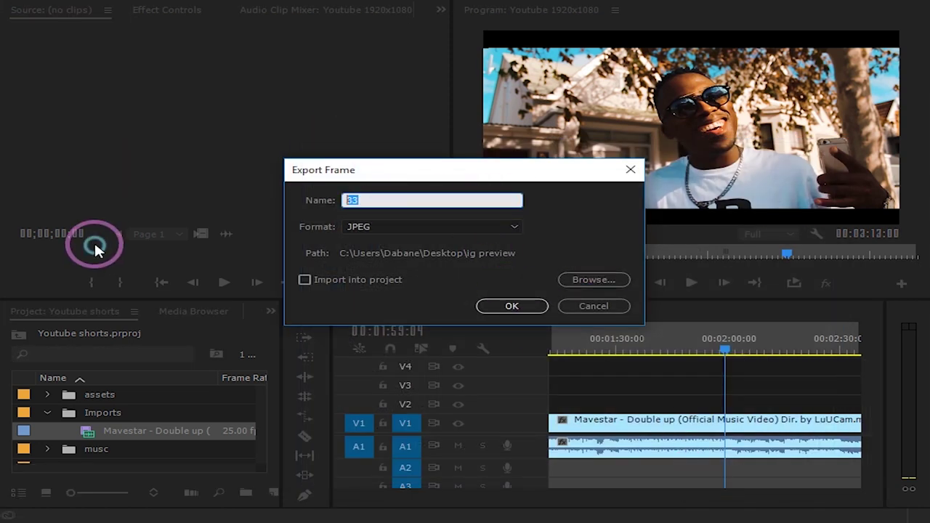
pyautogui.click(520, 306)
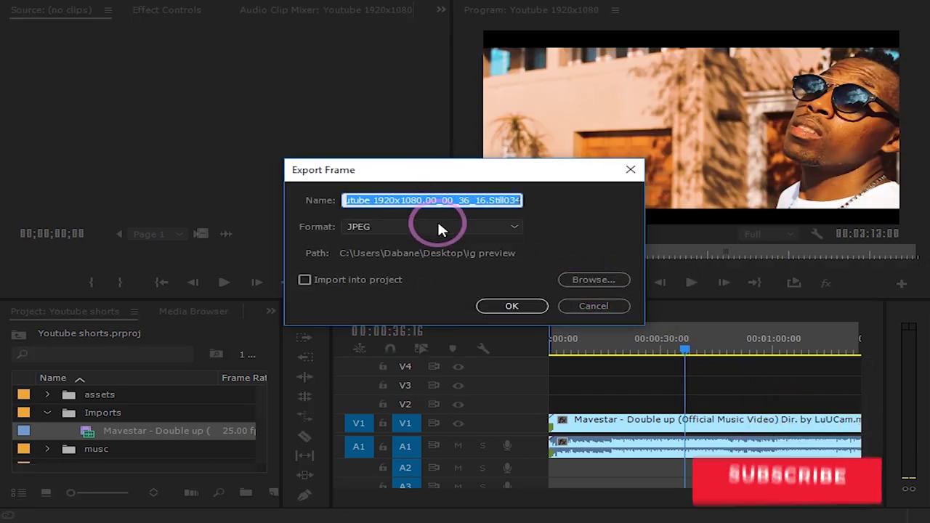
# Export a second still from around 45 seconds as '34'
pyautogui.moveTo(685, 350); pyautogui.dragTo(723, 351)
pyautogui.click(588, 283)
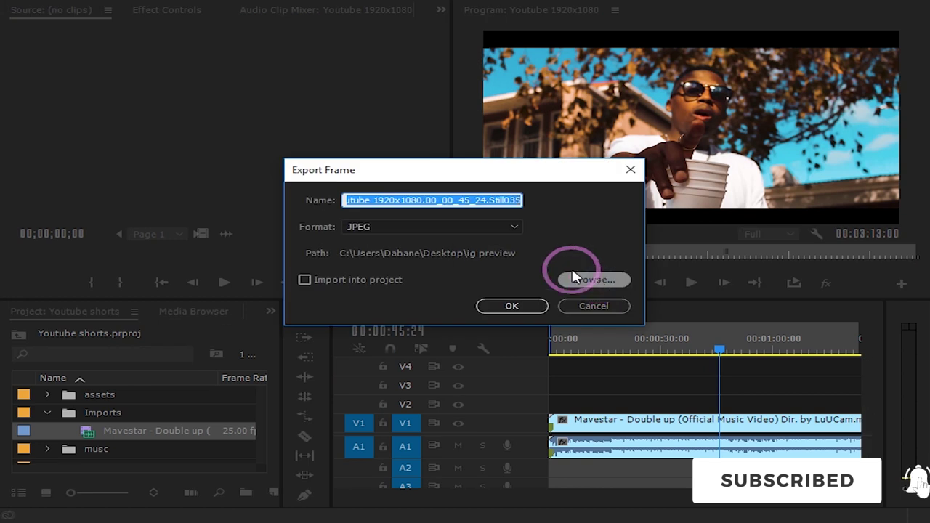
pyautogui.write('34')
pyautogui.click(519, 306)
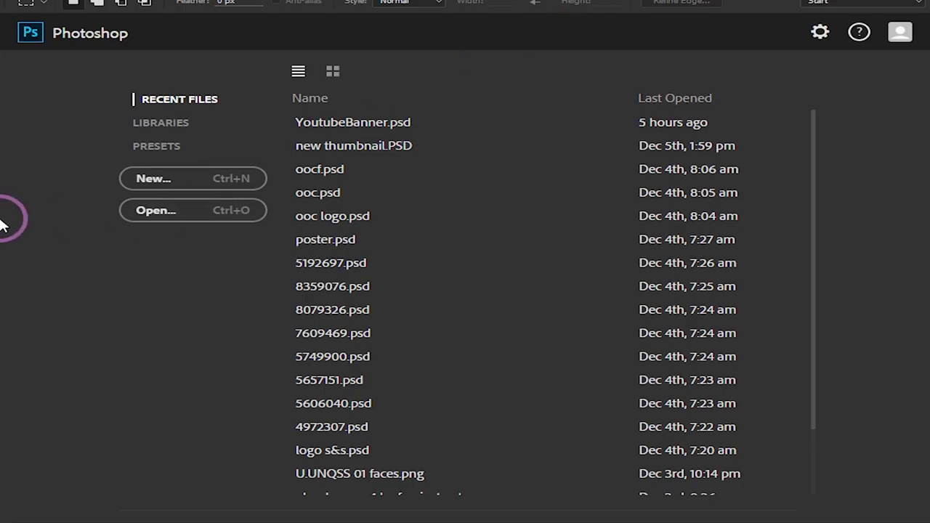
# Start a new document with Width measured in pixels, clearing the old width value
pyautogui.click(164, 181)
pyautogui.click(331, 78)
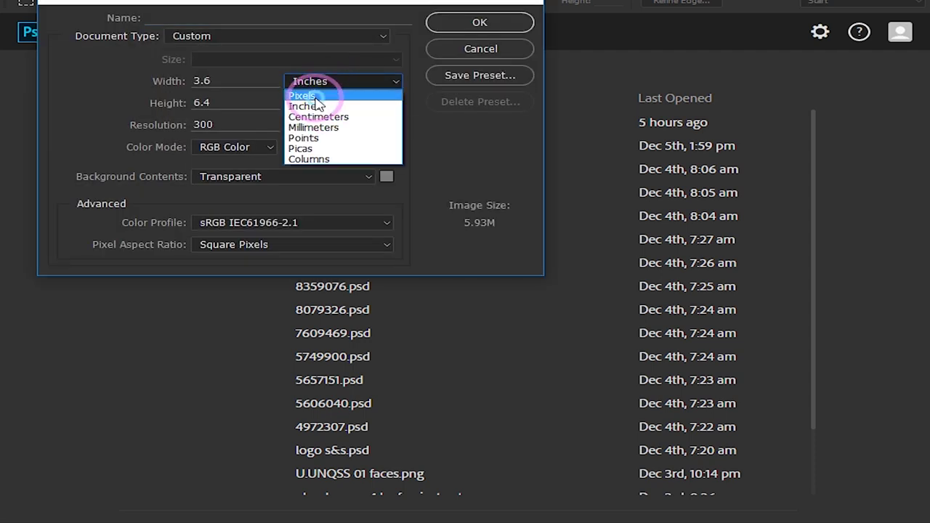
pyautogui.click(315, 98)
pyautogui.click(245, 76)
pyautogui.press('BackSpace')
pyautogui.press('BackSpace')
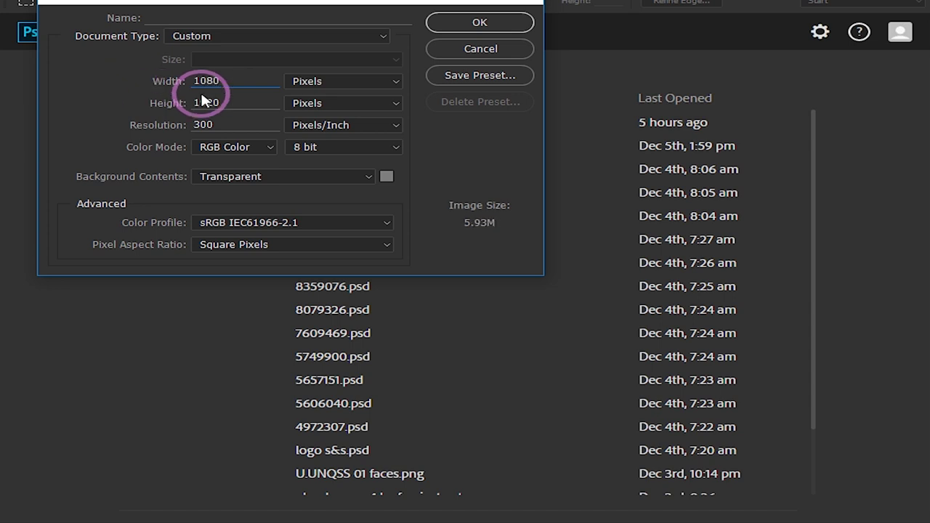
# Set the document height, then enlarge the placed first still from its corners
pyautogui.moveTo(226, 102); pyautogui.dragTo(148, 124)
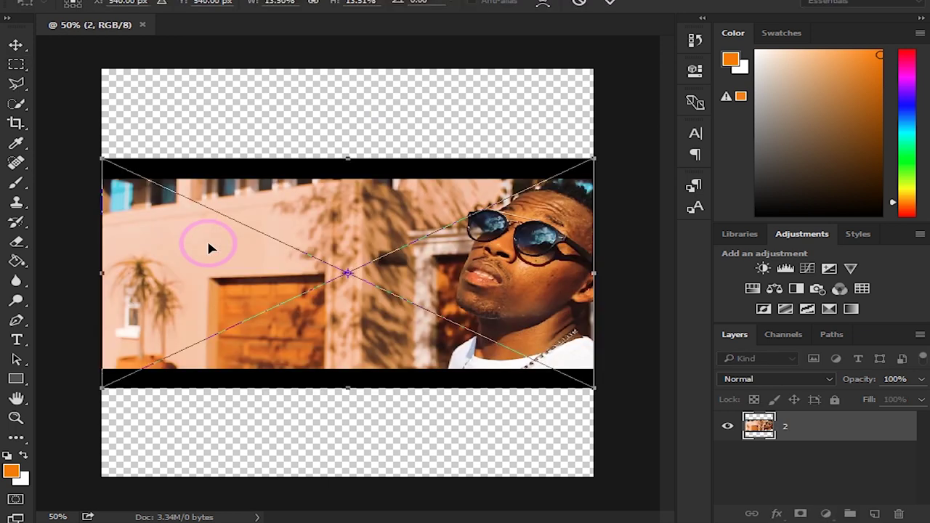
pyautogui.moveTo(102, 388); pyautogui.dragTo(37, 441)
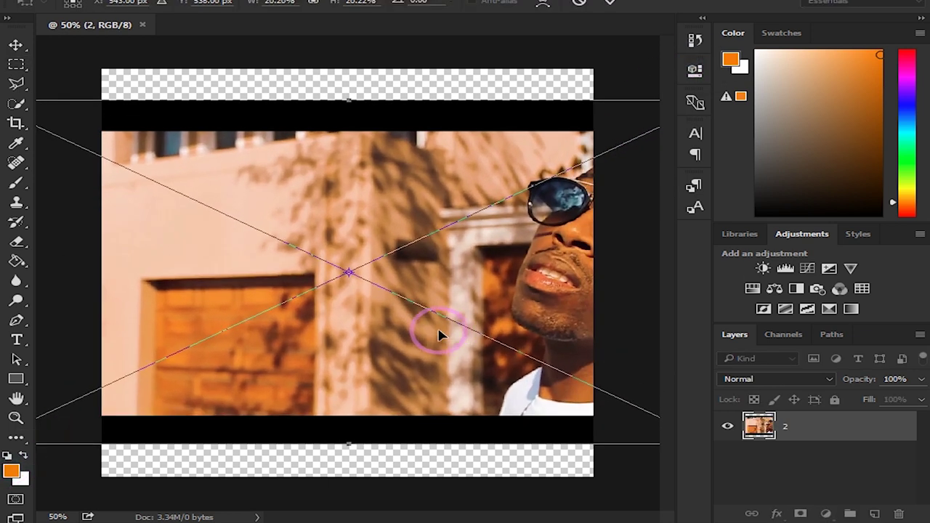
pyautogui.scroll(-2, 436, 327)
pyautogui.moveTo(120, 378); pyautogui.dragTo(26, 375)
pyautogui.moveTo(577, 166); pyautogui.dragTo(629, 124)
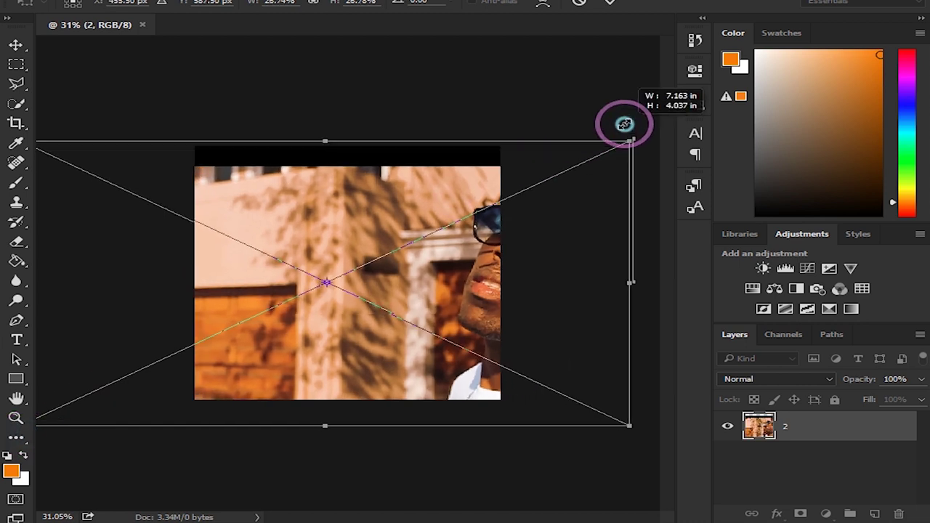
# Reposition and fine-tune the first still's size so it fills the canvas
pyautogui.moveTo(473, 276)
pyautogui.mouseDown()
pyautogui.moveTo(378, 284)
pyautogui.moveTo(418, 288)
pyautogui.mouseUp()
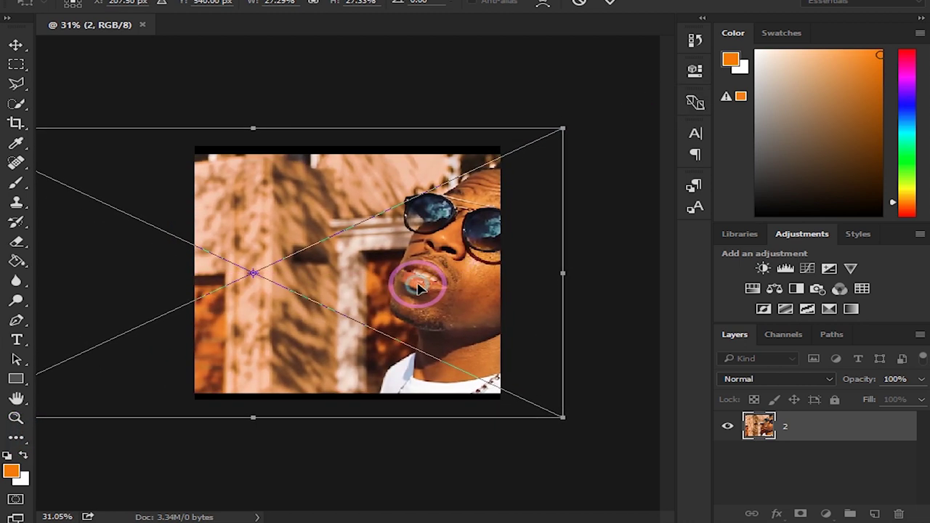
pyautogui.moveTo(565, 129); pyautogui.dragTo(588, 116)
pyautogui.moveTo(591, 415); pyautogui.dragTo(610, 427)
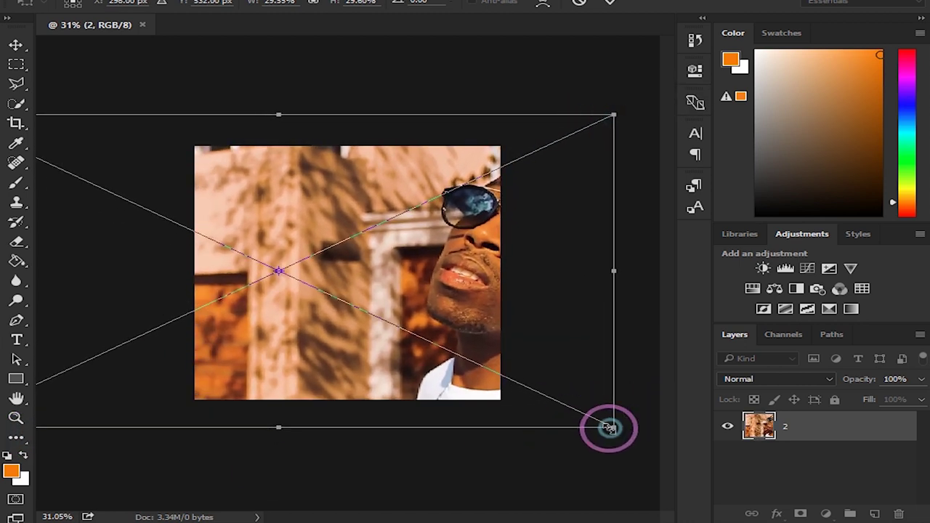
pyautogui.moveTo(448, 304)
pyautogui.mouseDown()
pyautogui.moveTo(414, 295)
pyautogui.moveTo(370, 305)
pyautogui.moveTo(381, 316)
pyautogui.mouseUp()
pyautogui.moveTo(484, 341); pyautogui.dragTo(484, 332)
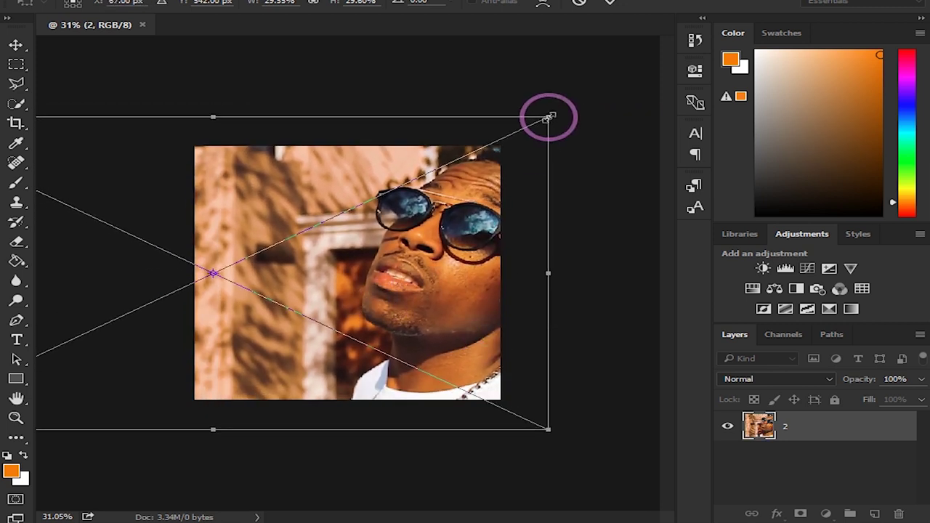
pyautogui.moveTo(546, 119); pyautogui.dragTo(525, 124)
pyautogui.moveTo(436, 322); pyautogui.dragTo(448, 322)
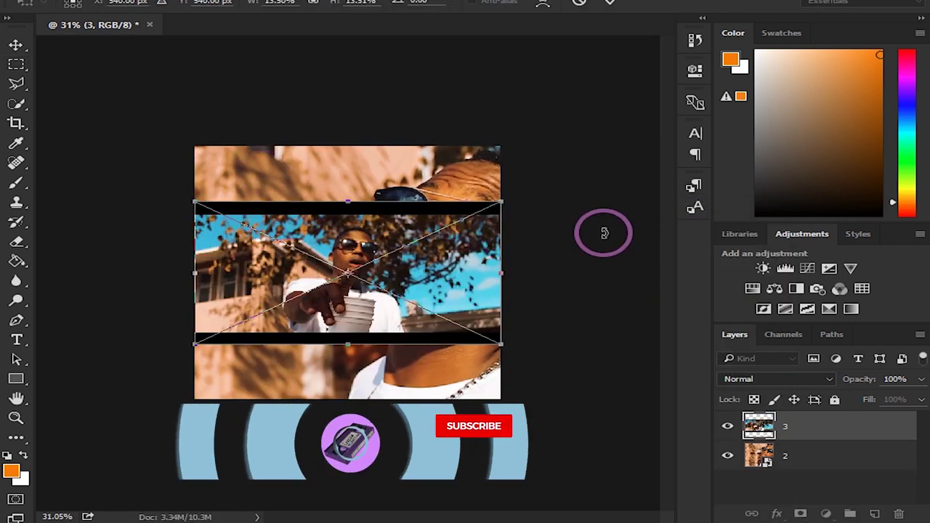
# Enlarge the second still from its corners and shift it left to cover the canvas
pyautogui.moveTo(501, 202); pyautogui.dragTo(620, 97)
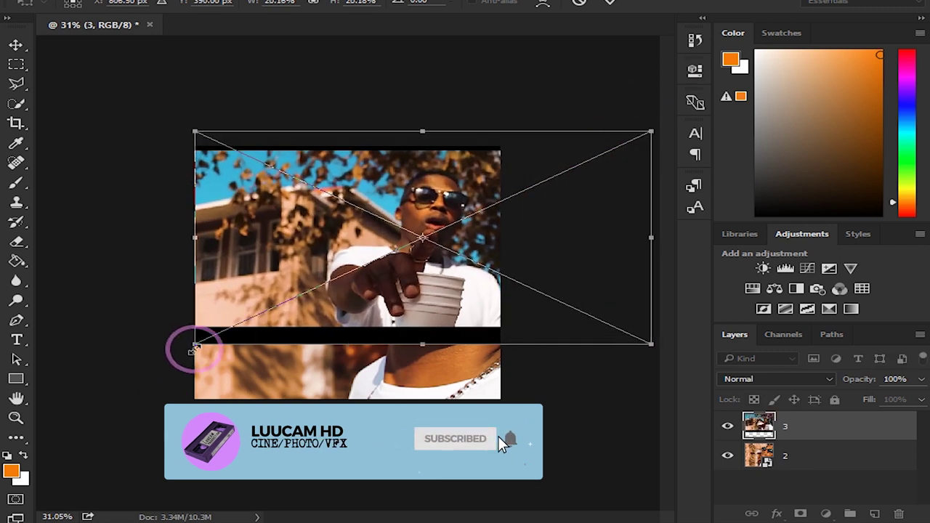
pyautogui.moveTo(193, 347); pyautogui.dragTo(79, 486)
pyautogui.moveTo(651, 132); pyautogui.dragTo(675, 114)
pyautogui.moveTo(546, 290); pyautogui.dragTo(439, 301)
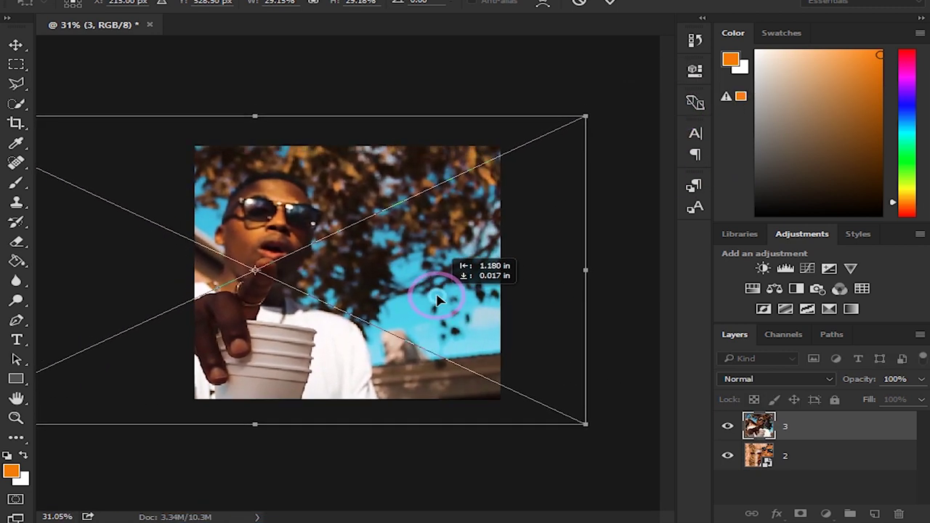
# Set the second still's opacity to 50% and align it over the first
pyautogui.click(898, 381)
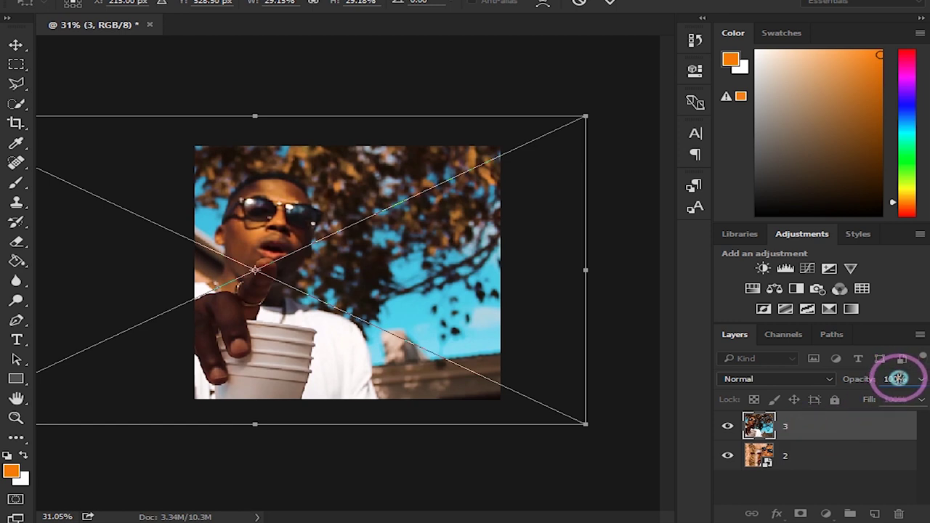
pyautogui.click(877, 384)
pyautogui.write('5')
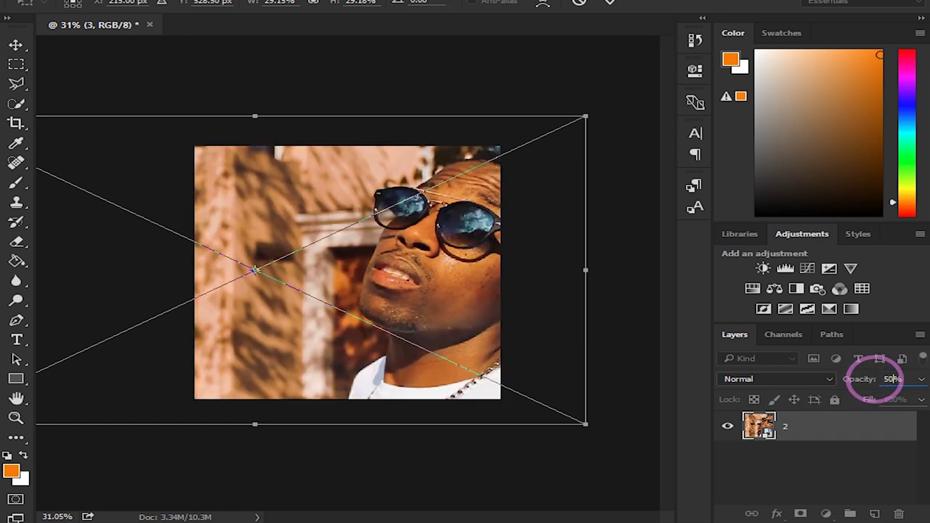
pyautogui.write('0')
pyautogui.click(834, 462)
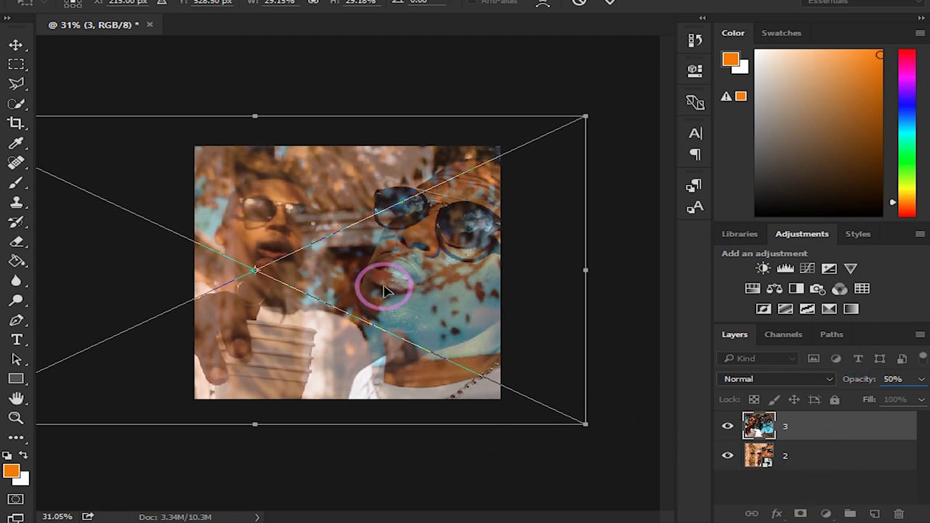
pyautogui.moveTo(432, 306)
pyautogui.mouseDown()
pyautogui.moveTo(415, 283)
pyautogui.moveTo(425, 326)
pyautogui.moveTo(426, 310)
pyautogui.mouseUp()
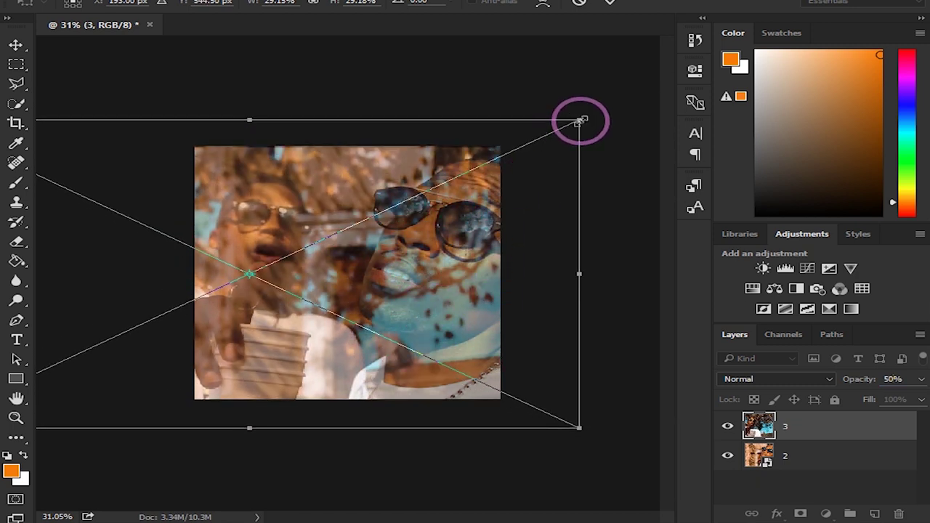
# Commit the transform, restore opacity to 100, and rasterize layers 2 and 3
pyautogui.press('Return')
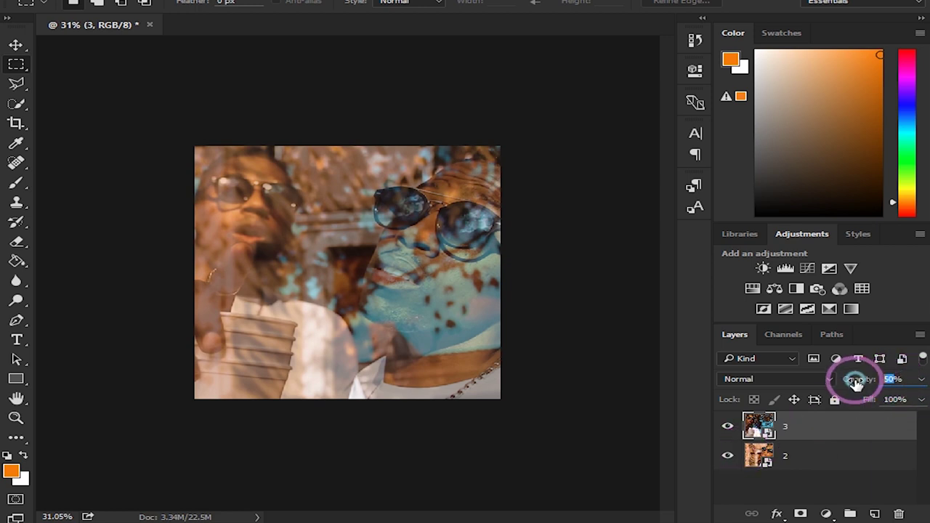
pyautogui.write('100')
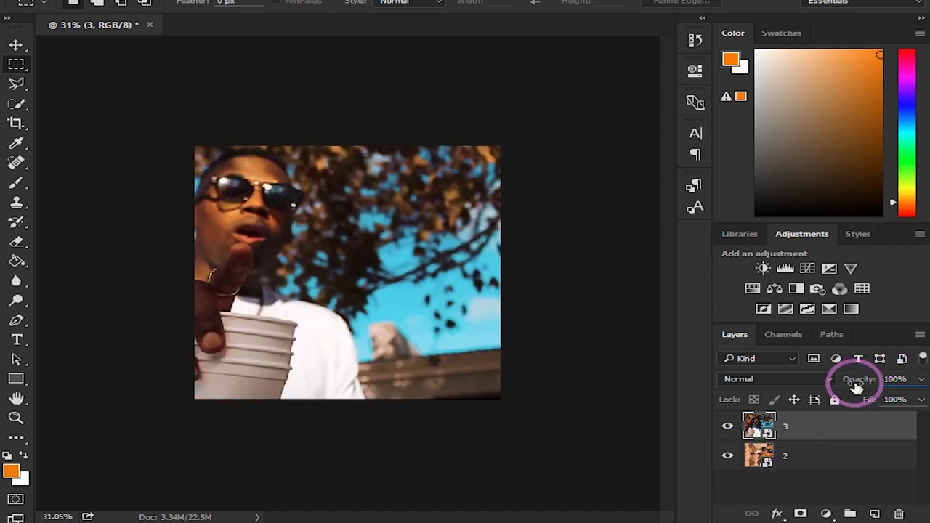
pyautogui.click(805, 465)
pyautogui.rightClick(804, 458)
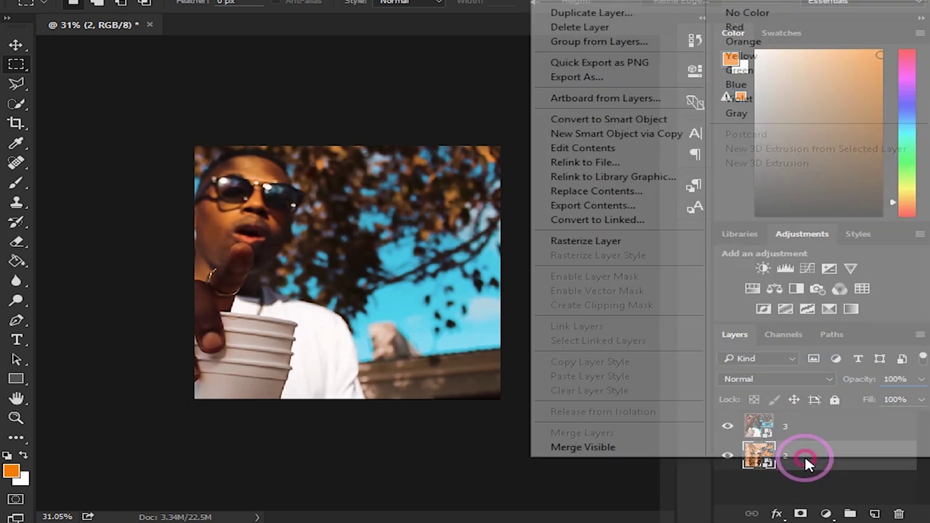
pyautogui.click(614, 242)
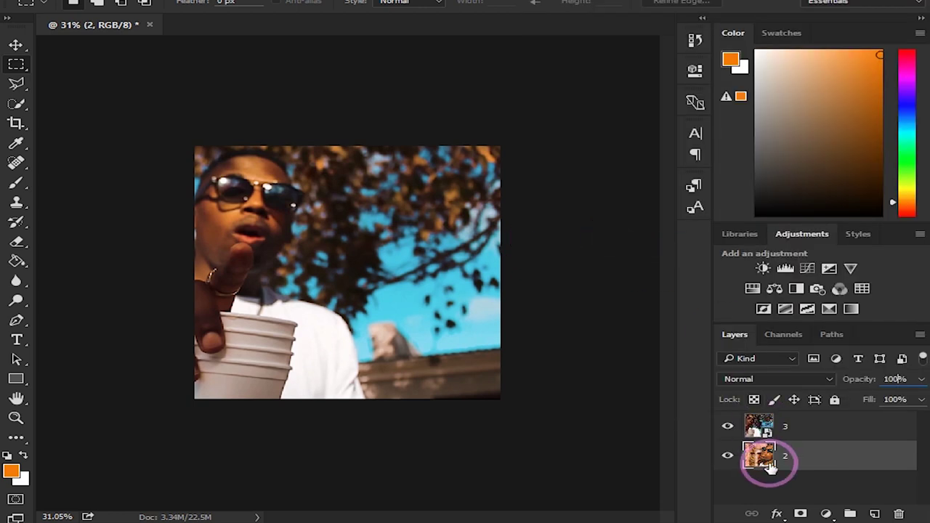
pyautogui.rightClick(795, 425)
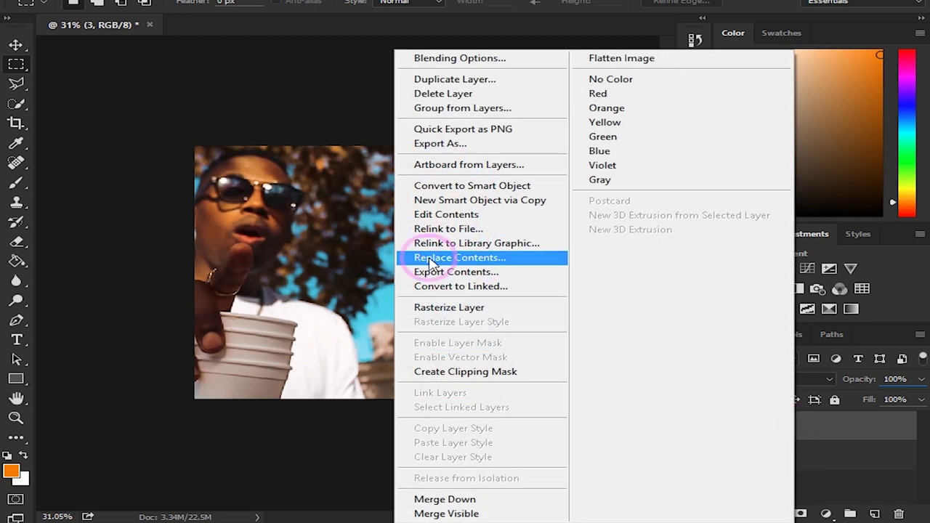
pyautogui.click(471, 308)
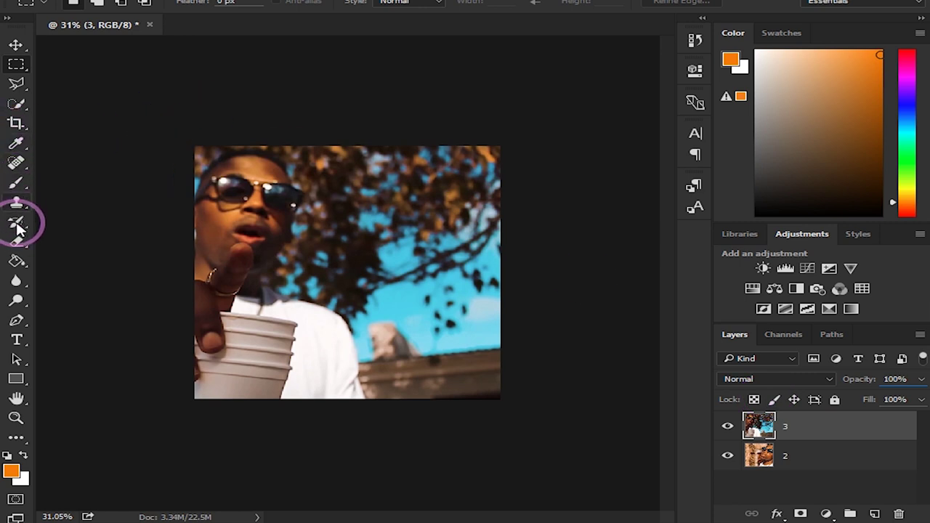
# Select the standard Eraser with 0% hardness and about 448 px size
pyautogui.click(19, 245)
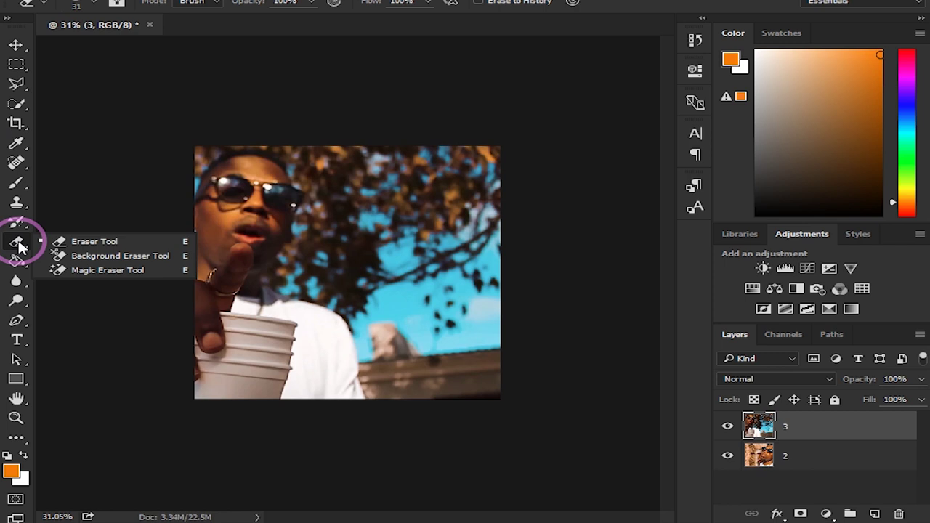
pyautogui.click(89, 241)
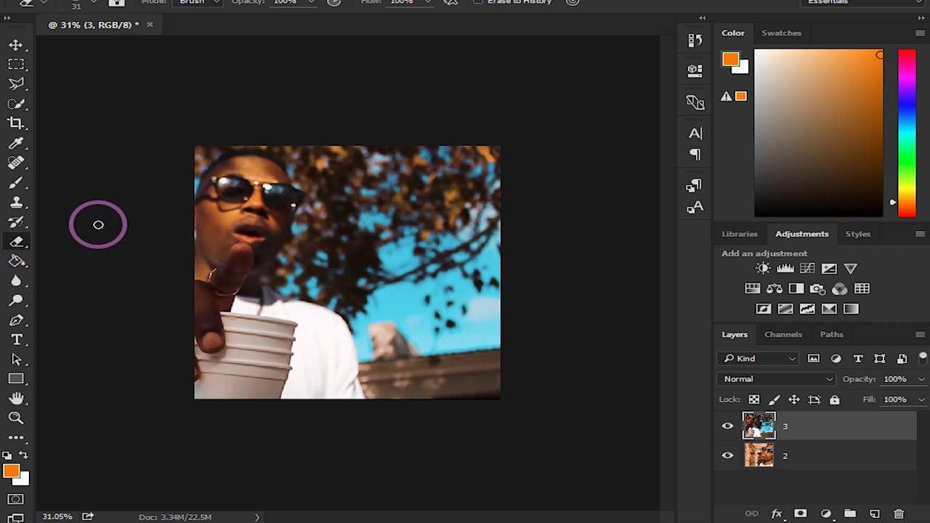
pyautogui.click(100, 6)
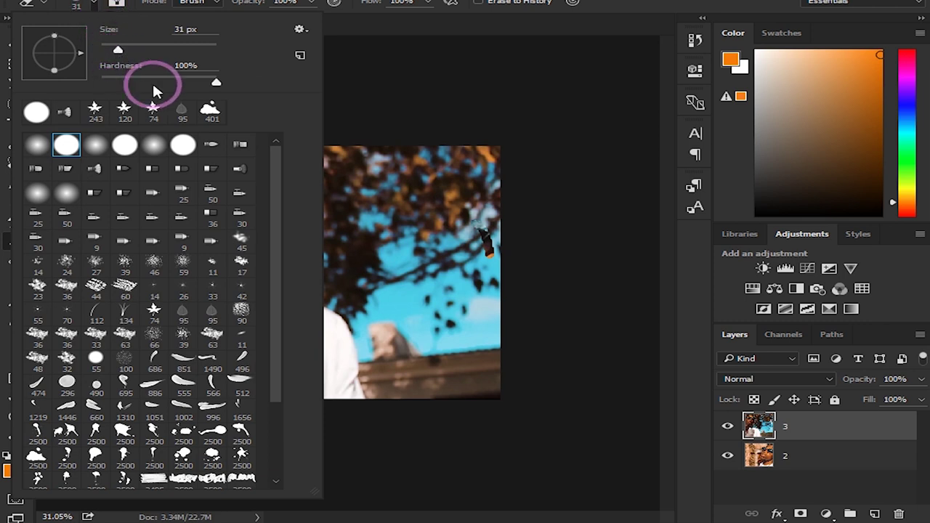
pyautogui.moveTo(216, 84); pyautogui.dragTo(56, 87)
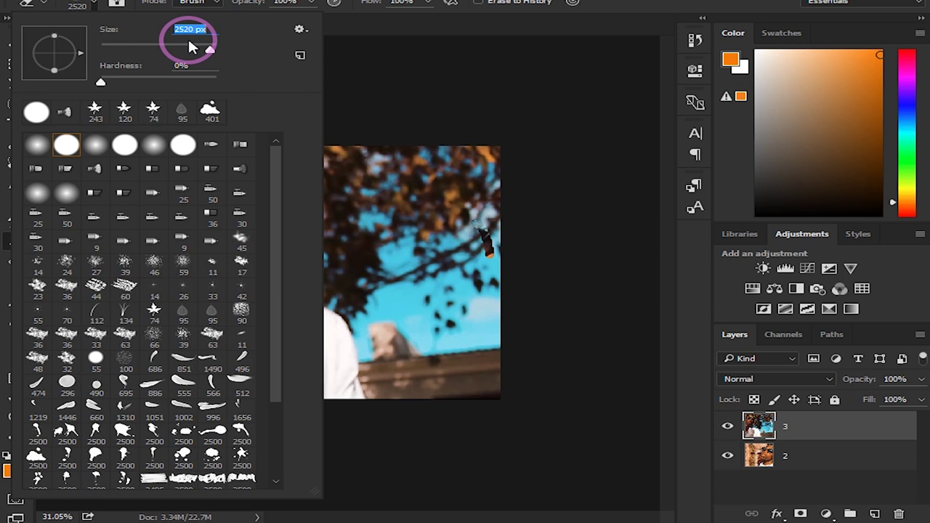
pyautogui.moveTo(204, 60); pyautogui.dragTo(206, 58)
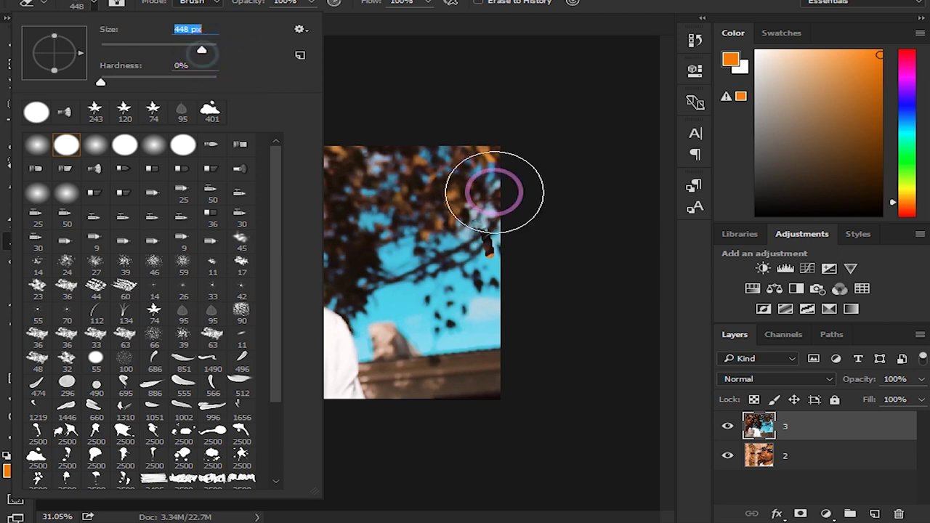
pyautogui.click(483, 104)
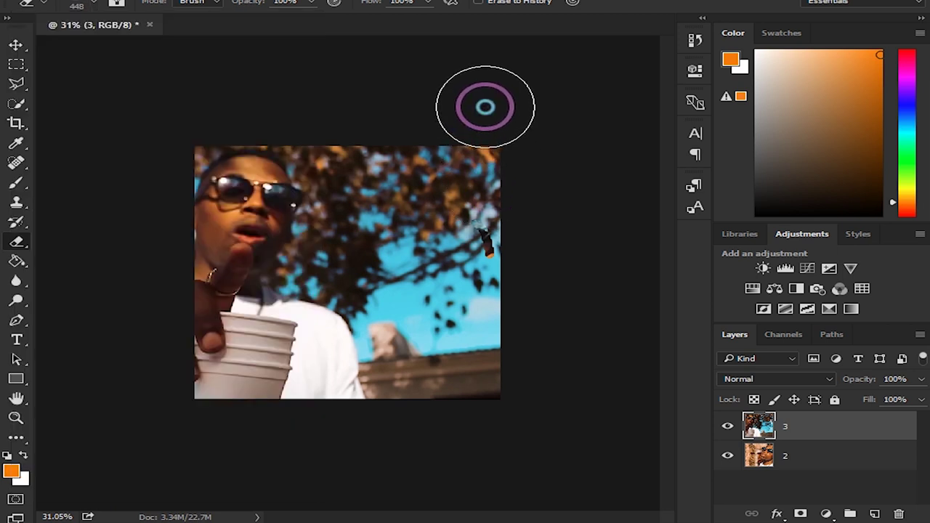
# Erase the right side of layer 3 to reveal the man in sunglasses beneath
pyautogui.moveTo(570, 343)
pyautogui.mouseDown()
pyautogui.moveTo(529, 182)
pyautogui.moveTo(504, 141)
pyautogui.moveTo(531, 214)
pyautogui.moveTo(522, 160)
pyautogui.moveTo(532, 252)
pyautogui.moveTo(475, 182)
pyautogui.moveTo(500, 254)
pyautogui.moveTo(440, 127)
pyautogui.moveTo(497, 327)
pyautogui.moveTo(424, 135)
pyautogui.moveTo(472, 268)
pyautogui.moveTo(426, 162)
pyautogui.moveTo(457, 301)
pyautogui.moveTo(415, 204)
pyautogui.moveTo(451, 263)
pyautogui.moveTo(430, 251)
pyautogui.moveTo(426, 292)
pyautogui.moveTo(410, 264)
pyautogui.moveTo(428, 327)
pyautogui.moveTo(421, 322)
pyautogui.moveTo(411, 288)
pyautogui.moveTo(422, 281)
pyautogui.moveTo(411, 280)
pyautogui.moveTo(395, 208)
pyautogui.moveTo(440, 349)
pyautogui.moveTo(423, 345)
pyautogui.moveTo(415, 326)
pyautogui.moveTo(400, 274)
pyautogui.moveTo(518, 389)
pyautogui.mouseUp()
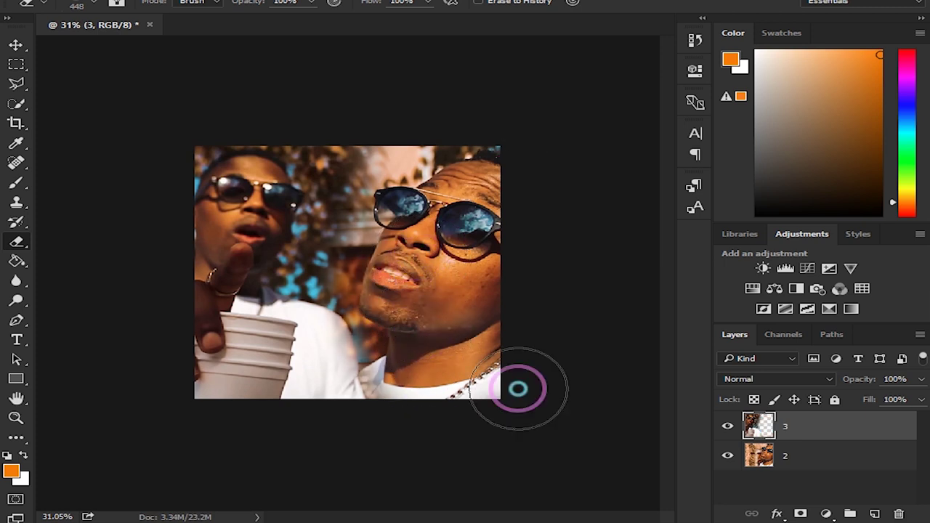
# Select layers 2 and 3 and merge them into one layer
pyautogui.click(796, 462)
pyautogui.click(802, 426)
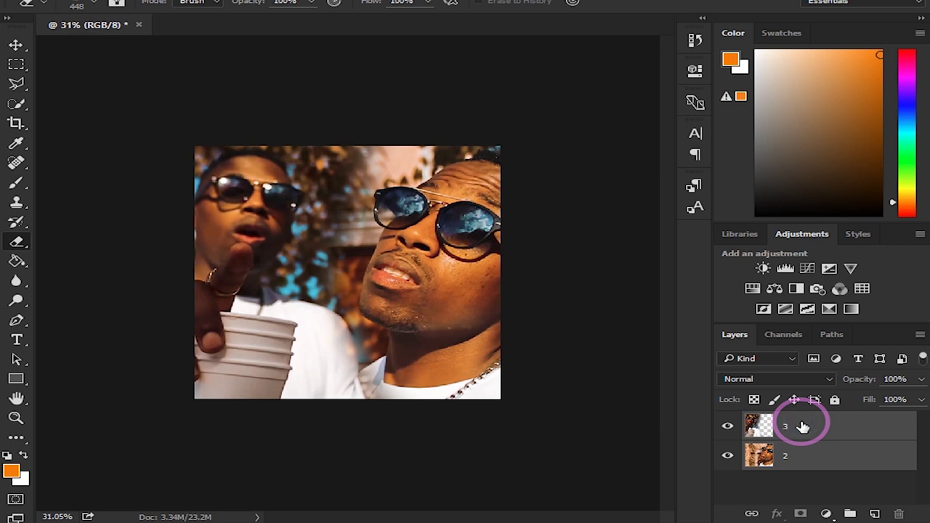
pyautogui.rightClick(802, 426)
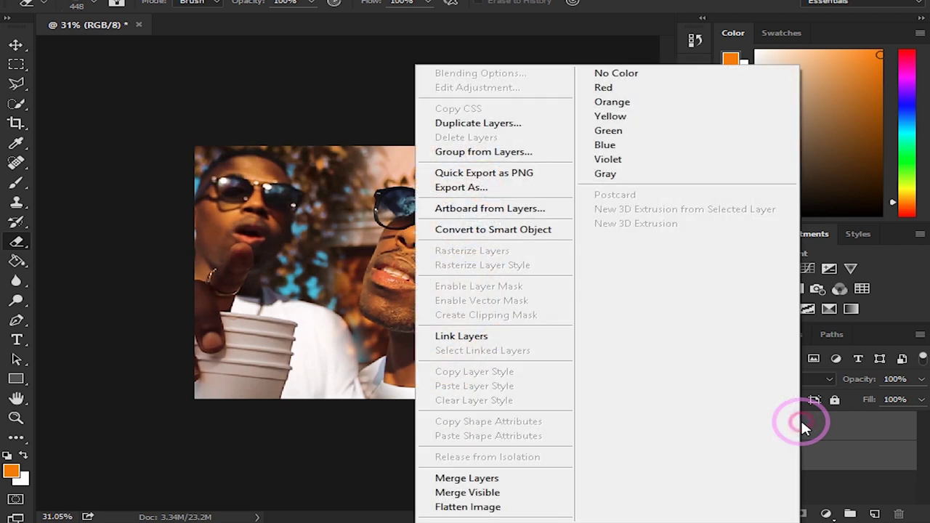
pyautogui.click(489, 481)
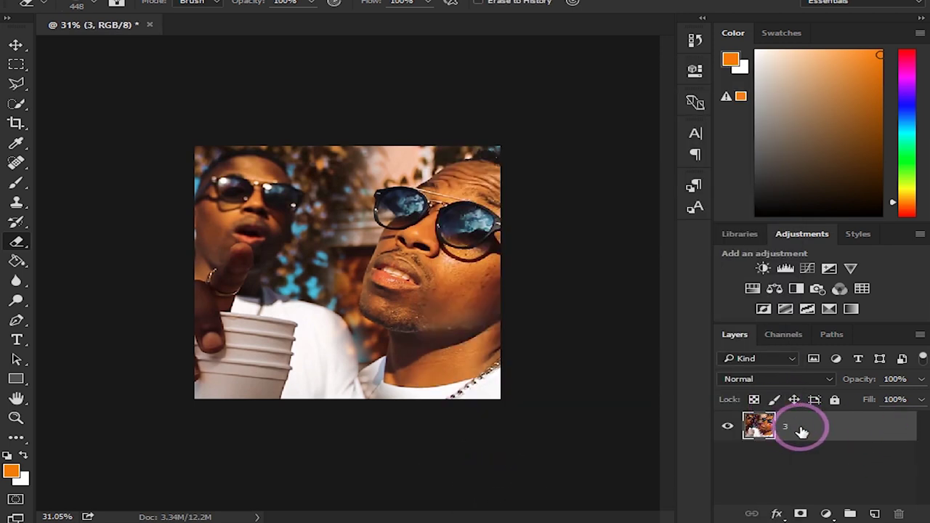
pyautogui.click(18, 205)
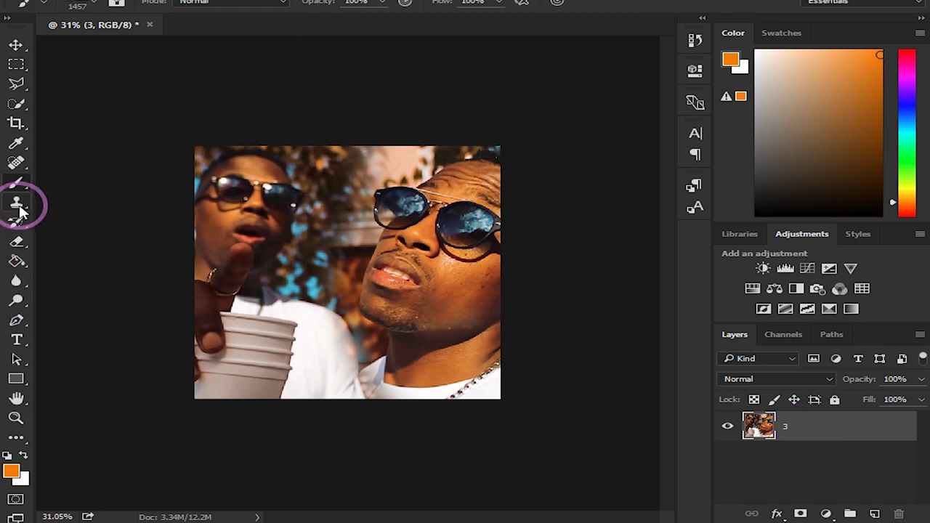
pyautogui.click(18, 243)
# Use a rough brush of about 511 px to delete a torn strip across the middle, then deselect
pyautogui.rightClick(155, 37)
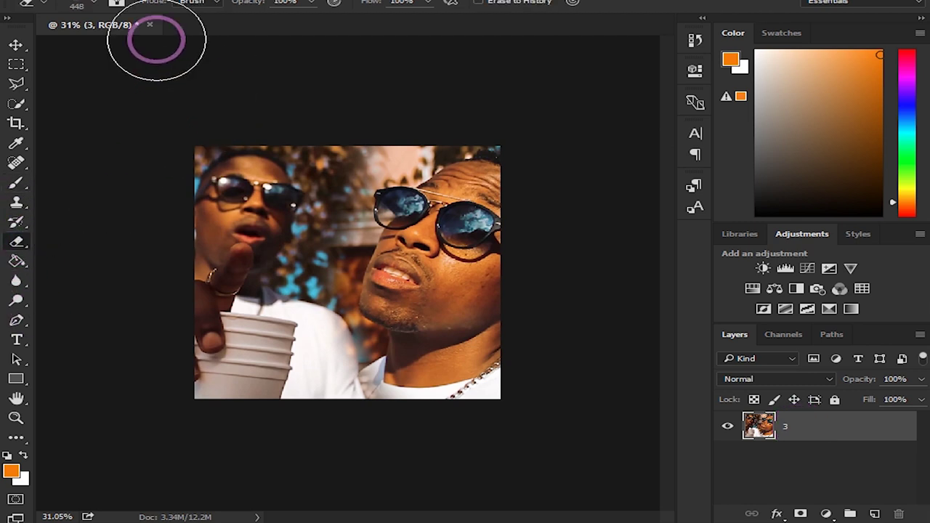
pyautogui.scroll(-2, 282, 413)
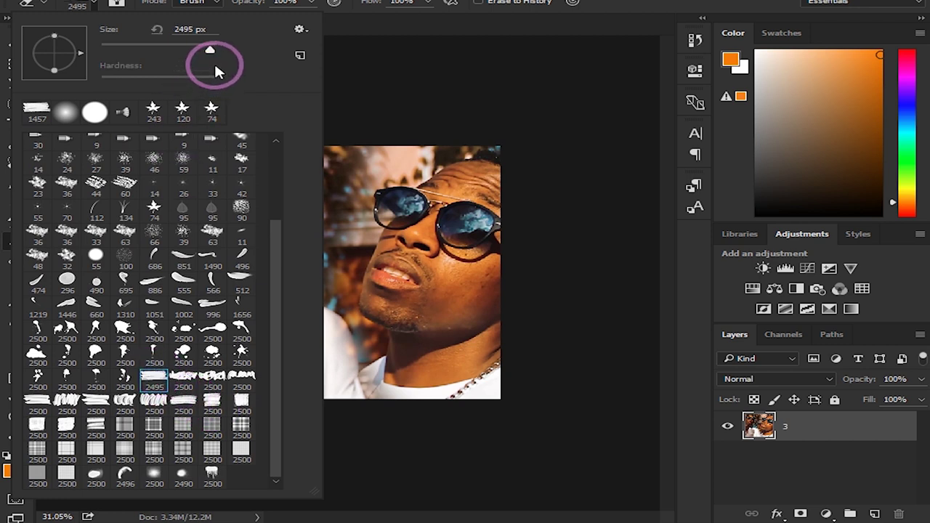
pyautogui.moveTo(208, 42); pyautogui.dragTo(207, 48)
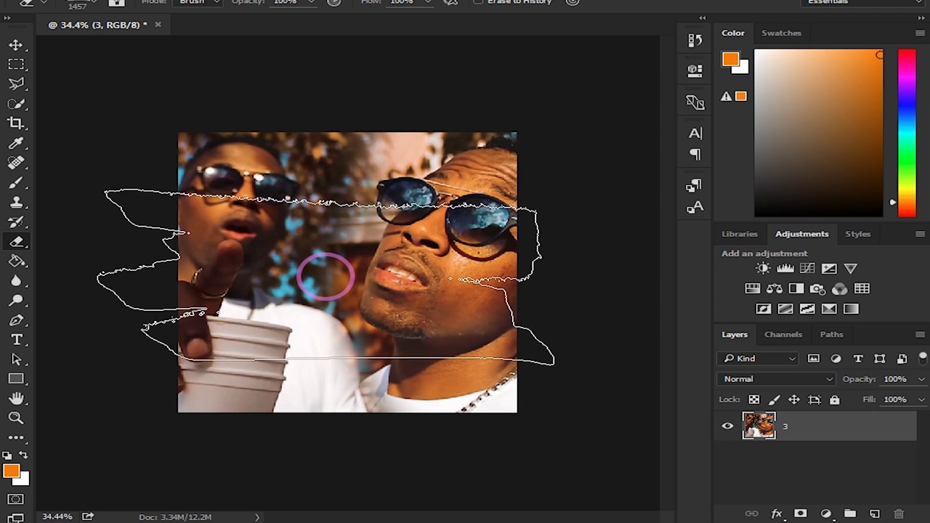
pyautogui.press('Delete')
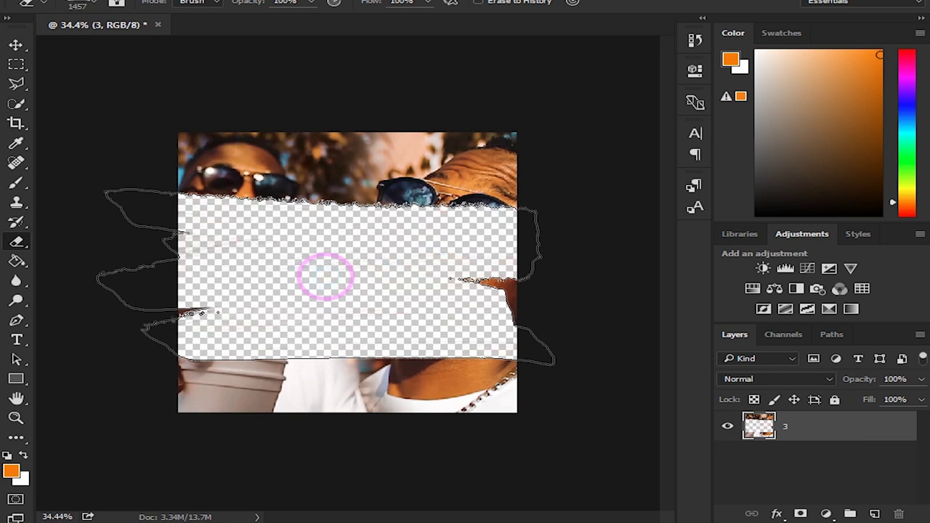
pyautogui.hotkey('ctrl', 'd')
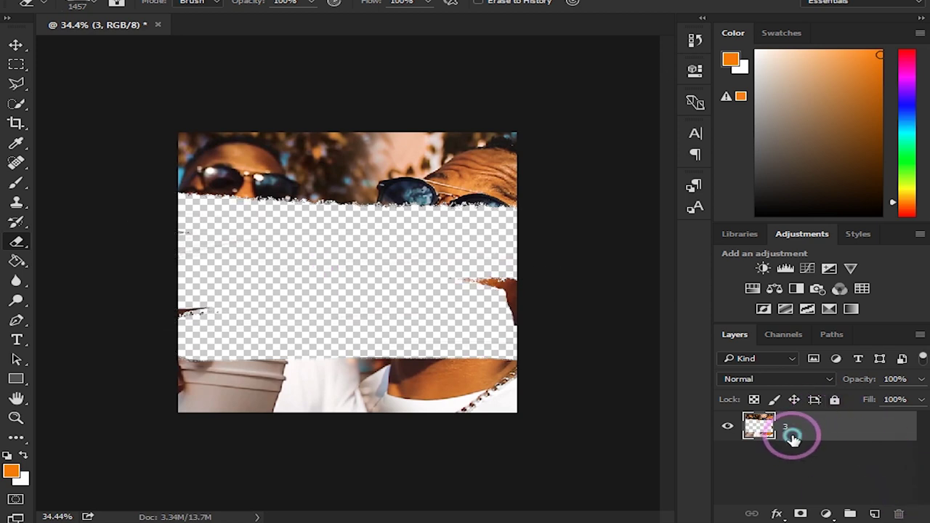
# Save the collage as PNG 'ig preview ready' in the ig preview folder, accepting PNG Options
pyautogui.press('v')
pyautogui.click(20, 0)
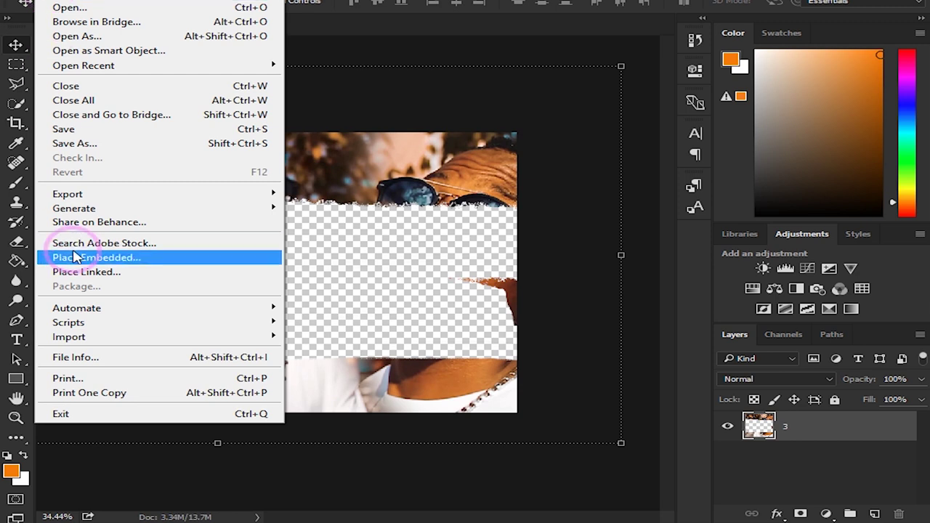
pyautogui.click(80, 143)
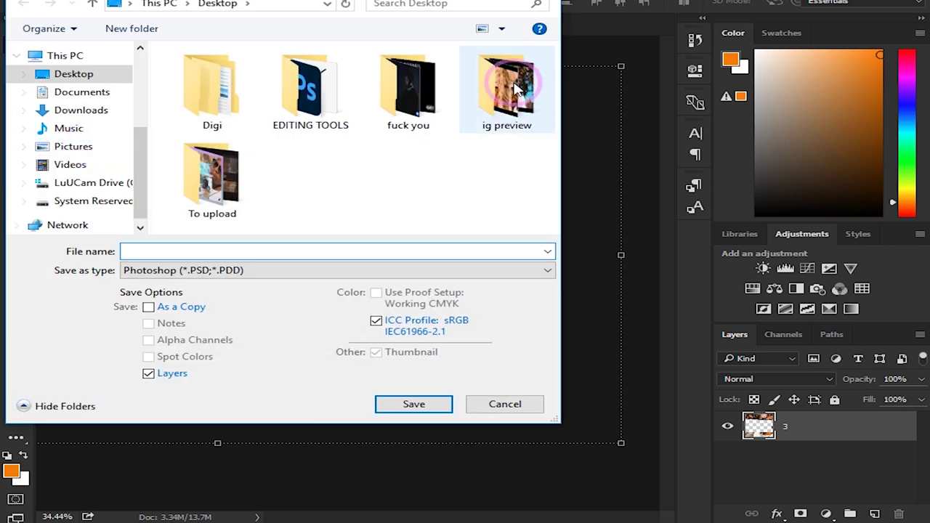
pyautogui.doubleClick(507, 102)
pyautogui.click(200, 270)
pyautogui.click(157, 476)
pyautogui.click(163, 252)
pyautogui.write('ig preview ready')
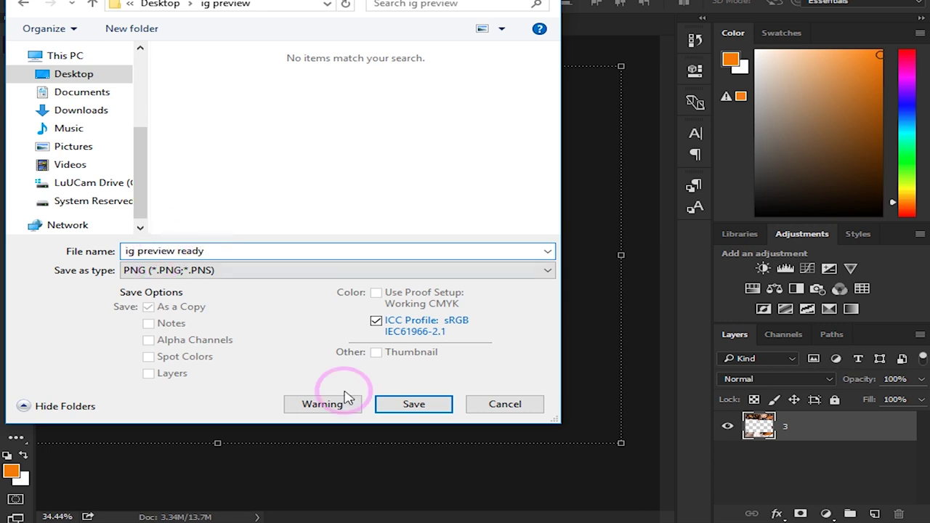
pyautogui.click(410, 406)
pyautogui.click(518, 144)
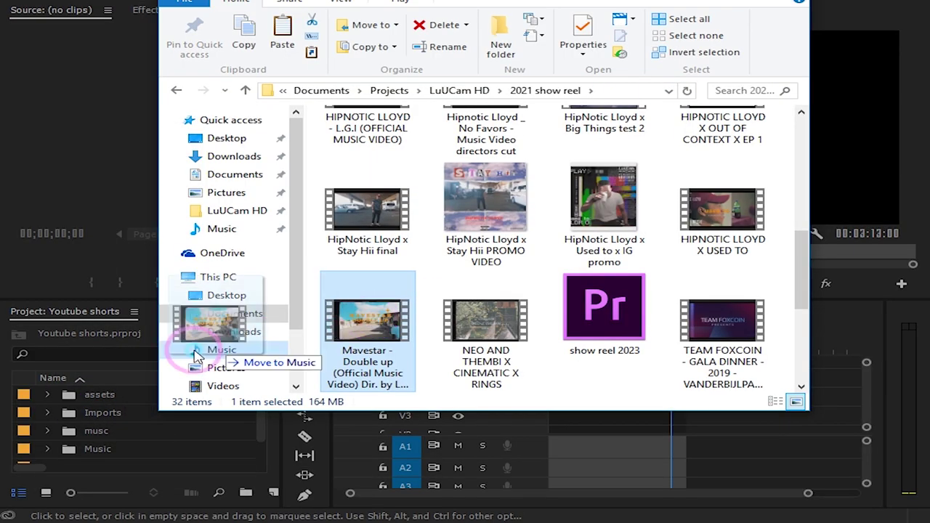
# Import the music video and start a new sequence with a custom 1080-wide frame size
pyautogui.moveTo(196, 356); pyautogui.dragTo(94, 406)
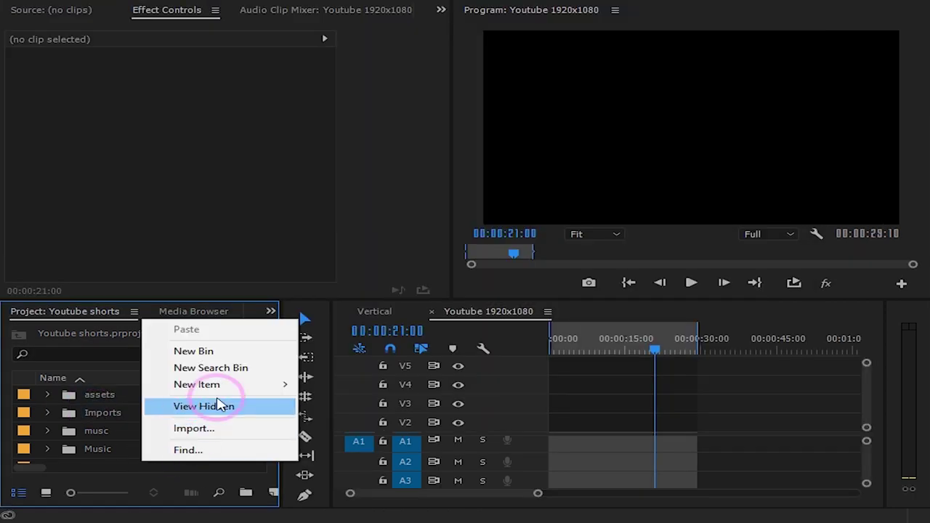
pyautogui.moveTo(196, 384)
pyautogui.click(336, 218)
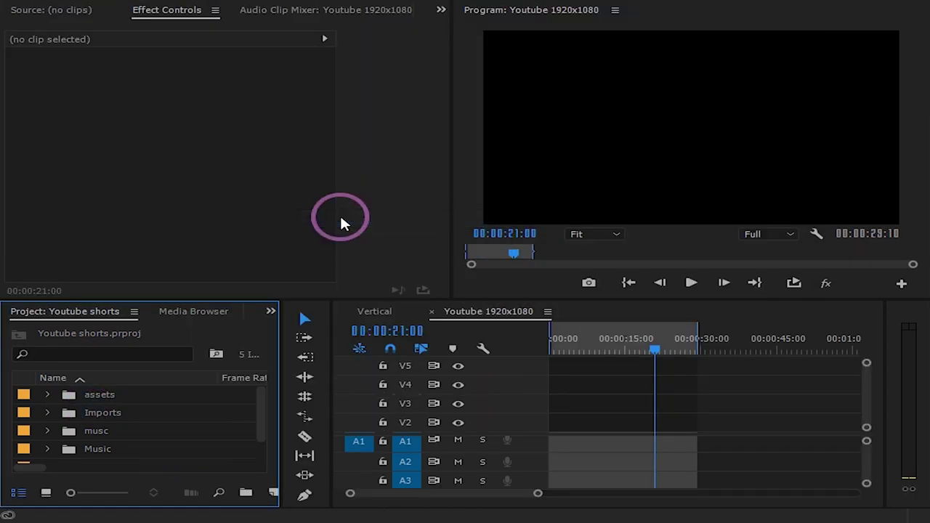
pyautogui.click(284, 55)
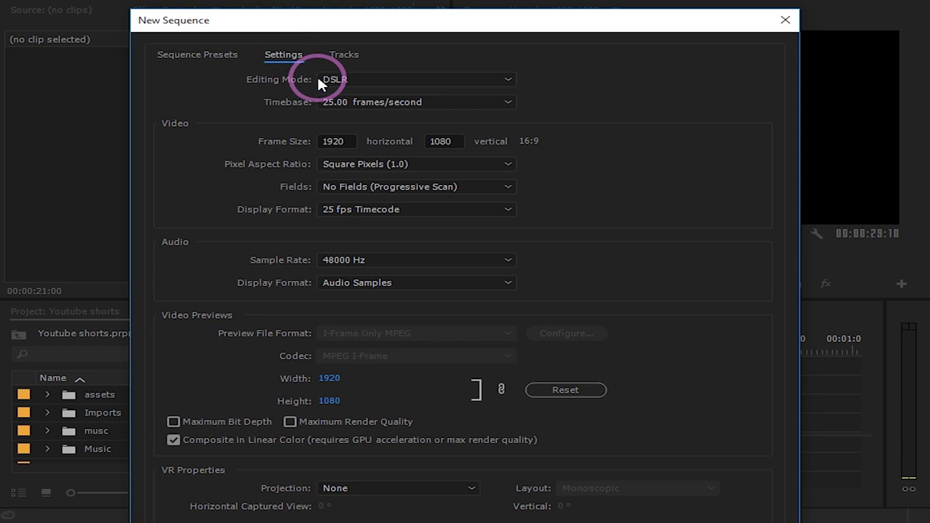
pyautogui.click(331, 141)
pyautogui.write('10')
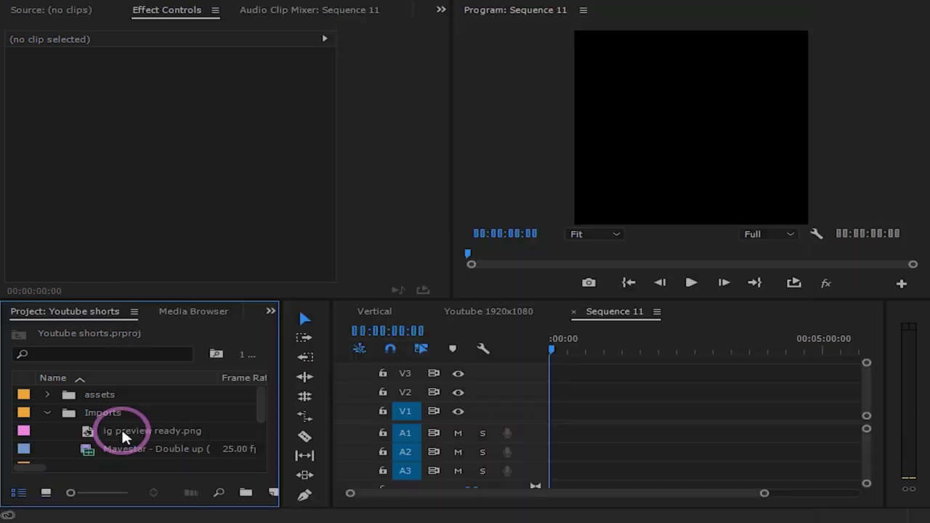
# Layer the collage PNG on V2 over the Mavestar music video on V1 and preview it
pyautogui.moveTo(124, 434)
pyautogui.mouseDown()
pyautogui.moveTo(579, 421)
pyautogui.moveTo(537, 423)
pyautogui.moveTo(625, 409)
pyautogui.mouseUp()
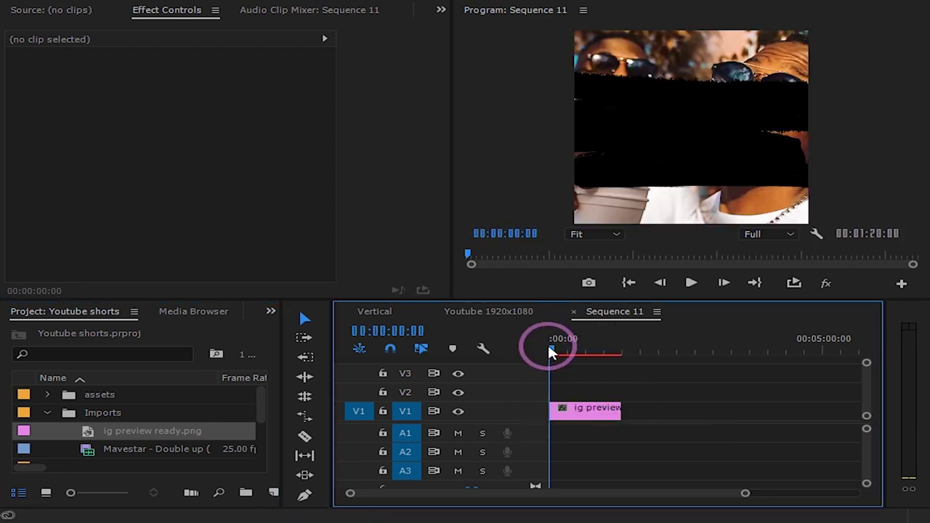
pyautogui.moveTo(156, 449)
pyautogui.mouseDown()
pyautogui.moveTo(521, 421)
pyautogui.moveTo(521, 413)
pyautogui.mouseUp()
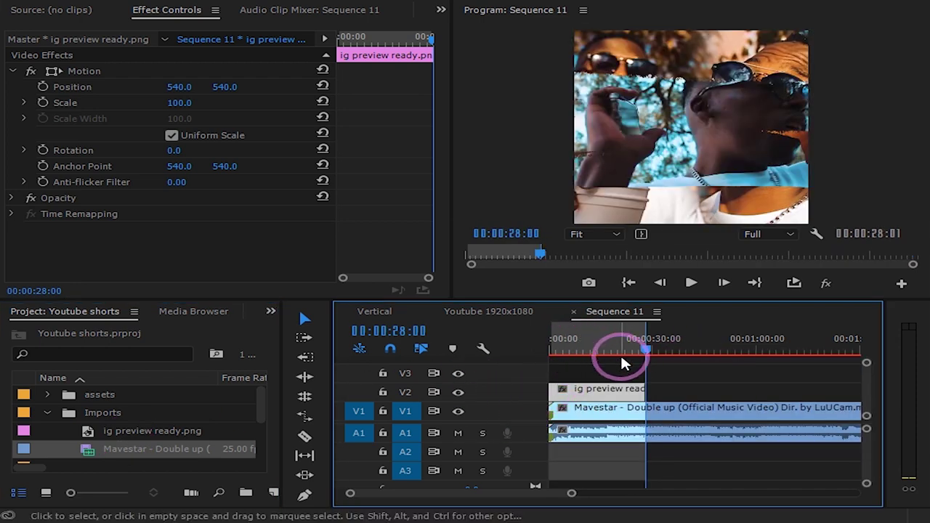
pyautogui.moveTo(646, 350); pyautogui.dragTo(553, 345)
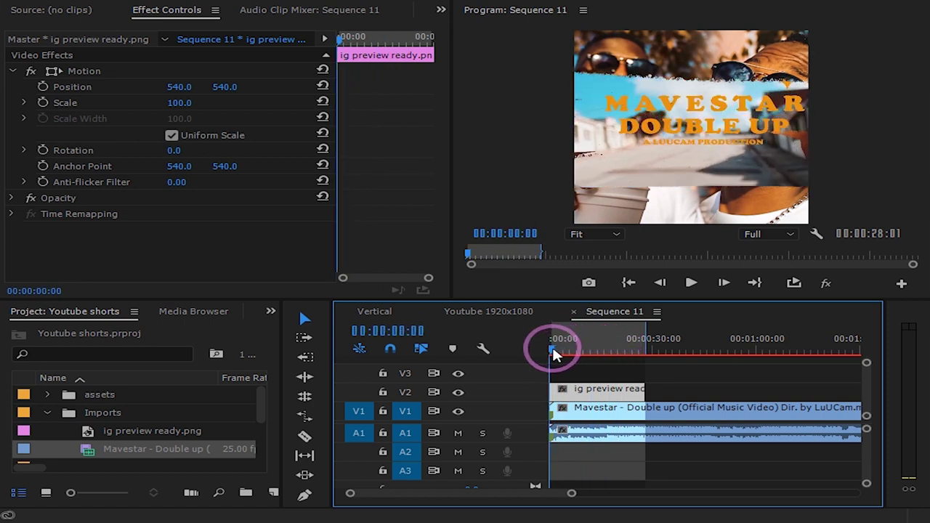
# Set up the H.264 export for ig preview done.mp4, raising maximum bitrate to 300 Mbps and adjusting target bitrate
pyautogui.hotkey('ctrl', 'm')
pyautogui.moveTo(878, 319); pyautogui.dragTo(881, 325)
pyautogui.moveTo(618, 310)
pyautogui.mouseDown()
pyautogui.moveTo(787, 295)
pyautogui.moveTo(615, 314)
pyautogui.mouseUp()
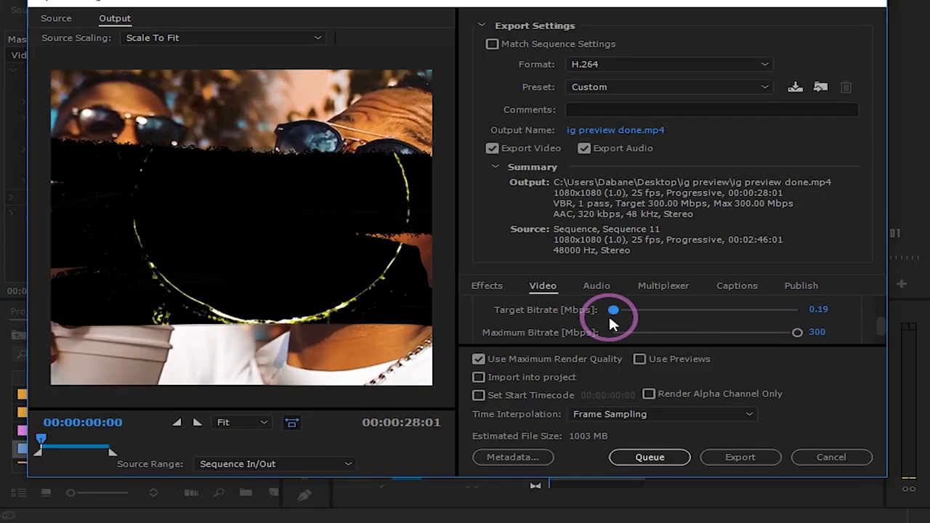